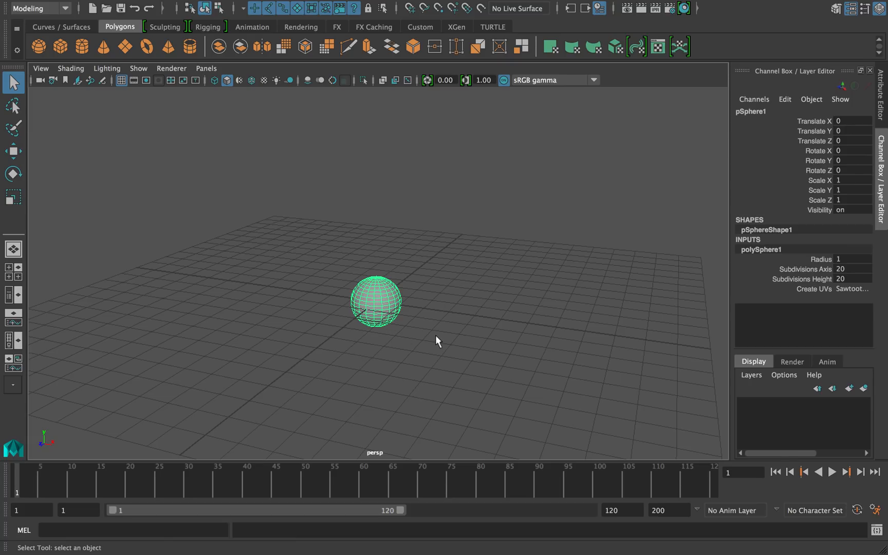
Set the sphere's axis and height subdivisions both to 8
alt+drag(442, 317, 395, 280)
alt+right_drag(395, 279, 500, 336)
alt+drag(501, 336, 591, 307)
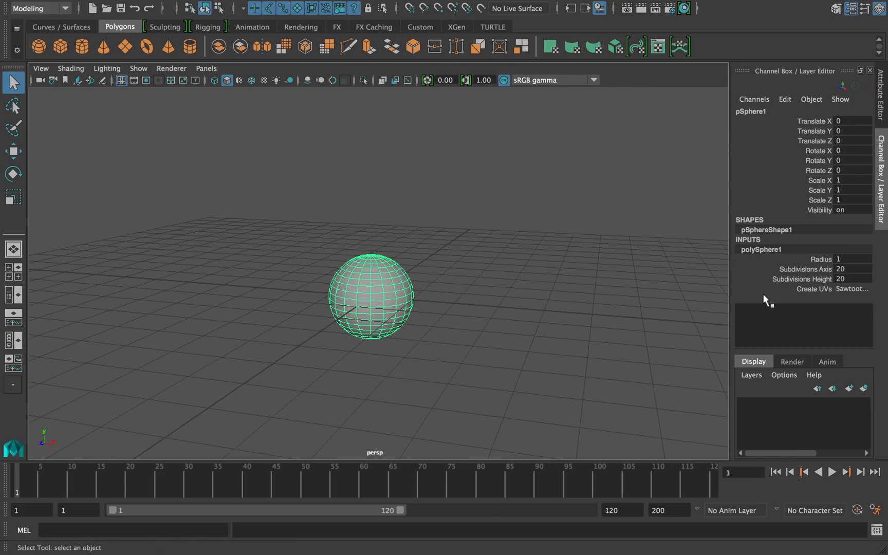
drag(849, 266, 850, 277)
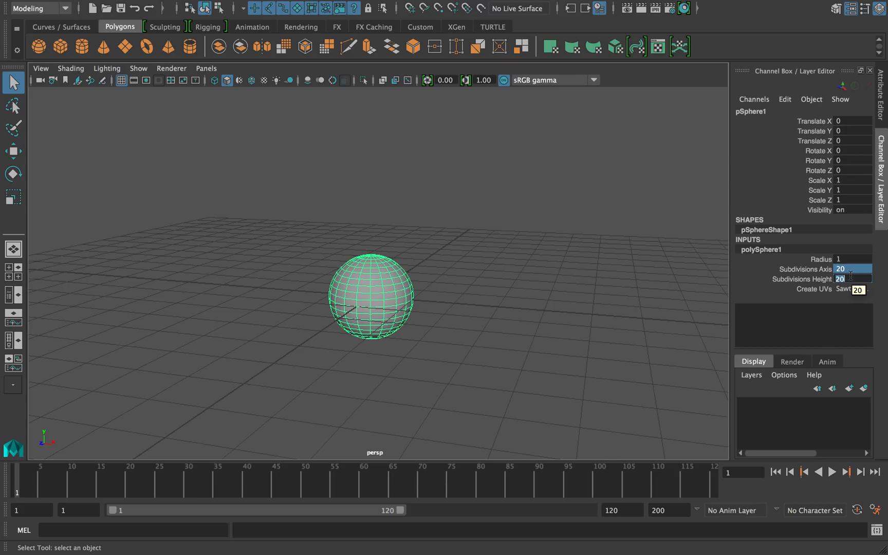
text(8)
key(Return)
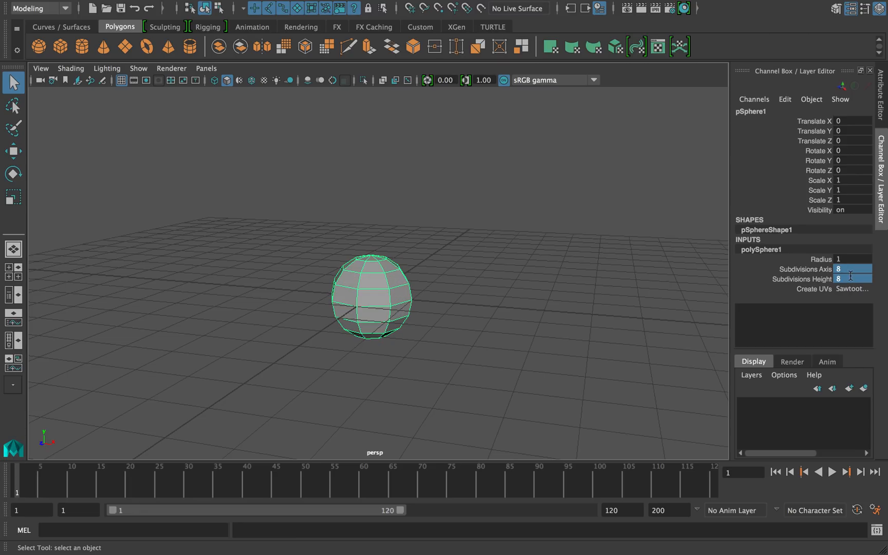
Deselect the sphere and turn on Wireframe on Shaded in the perspective view
alt+drag(477, 289, 468, 297)
click(452, 298)
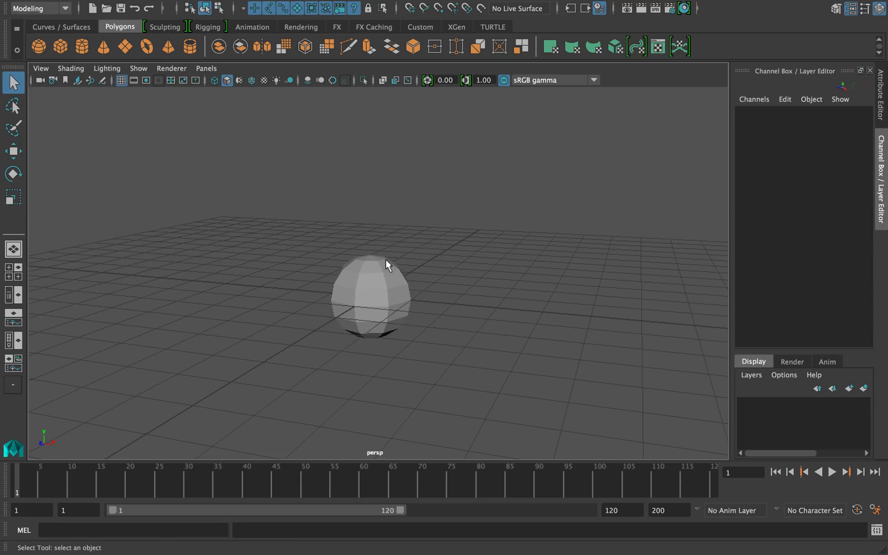
click(71, 68)
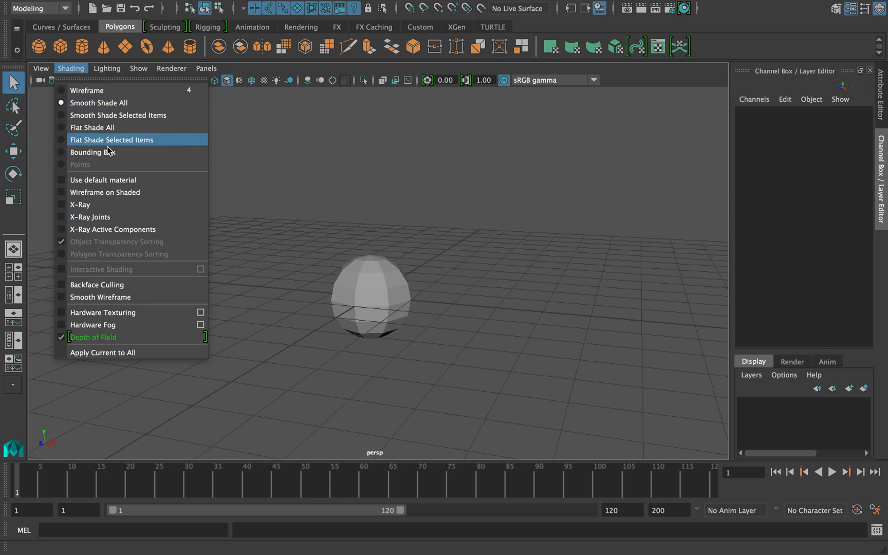
click(119, 192)
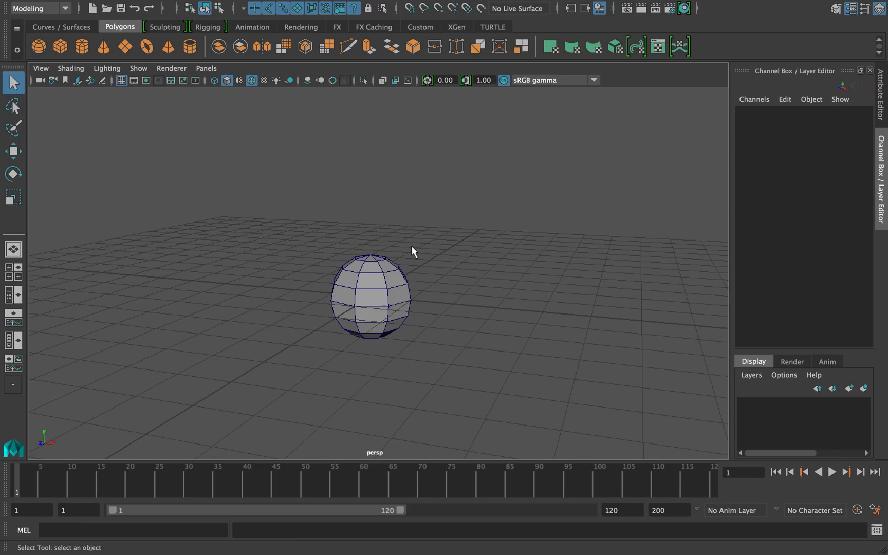
Rotate the sphere to -90 degrees on the Z axis, so that its poles point sideways, and deselect it
alt+drag(423, 267, 452, 255)
click(415, 284)
mouse_move(408, 216)
alt+mouse_down()
mouse_move(442, 213)
mouse_move(403, 204)
alt+mouse_up()
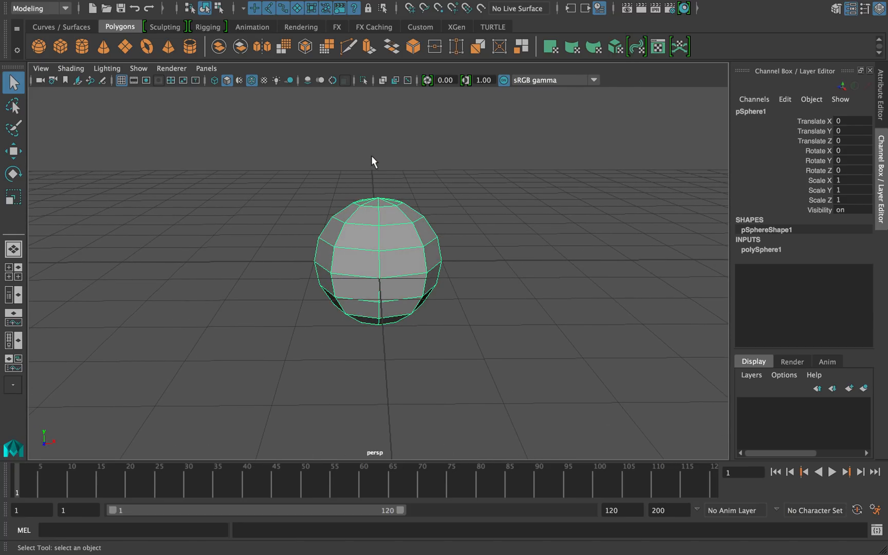
alt+drag(421, 327, 401, 316)
mouse_move(395, 281)
alt+mouse_down()
mouse_move(395, 267)
mouse_move(402, 271)
alt+mouse_up()
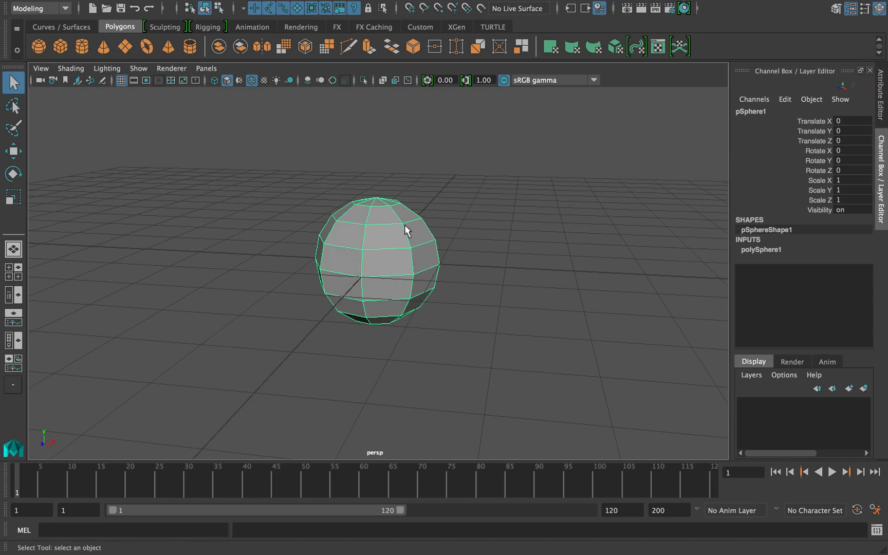
alt+drag(453, 245, 399, 239)
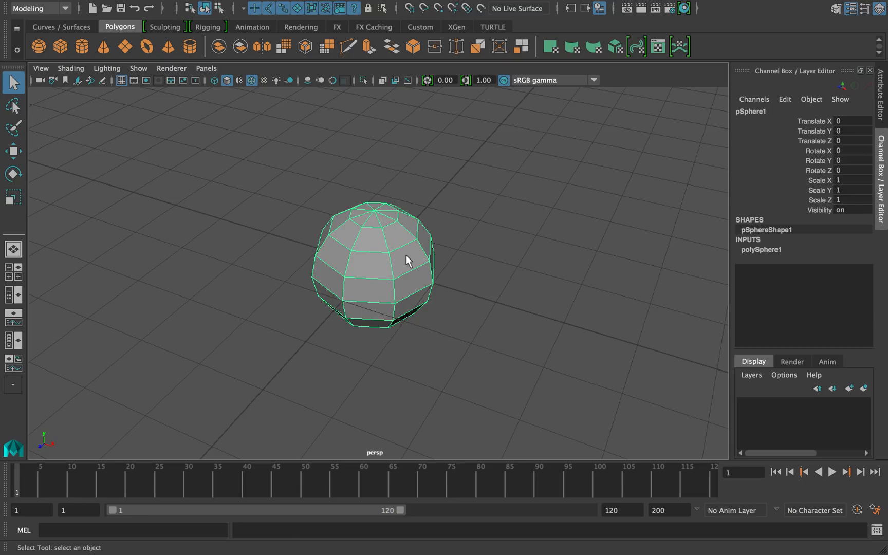
alt+drag(426, 277, 448, 255)
key(e)
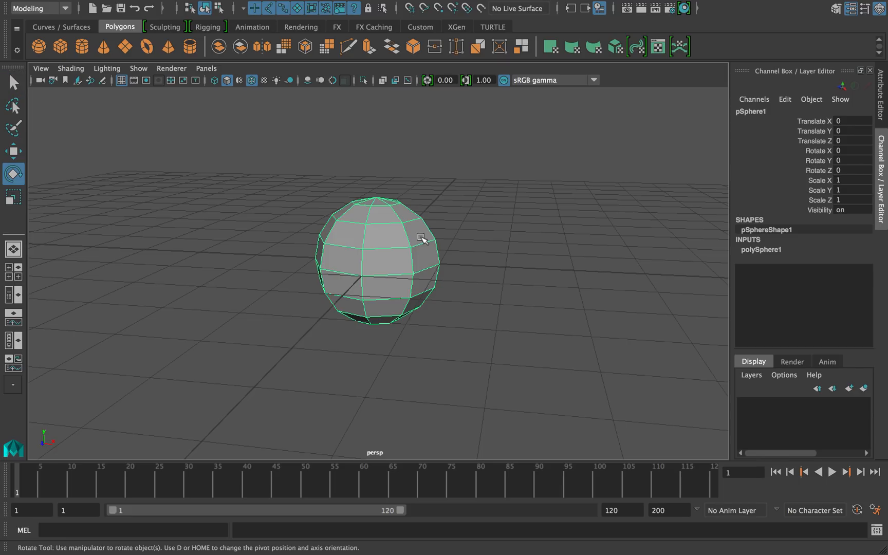
drag(417, 224, 434, 254)
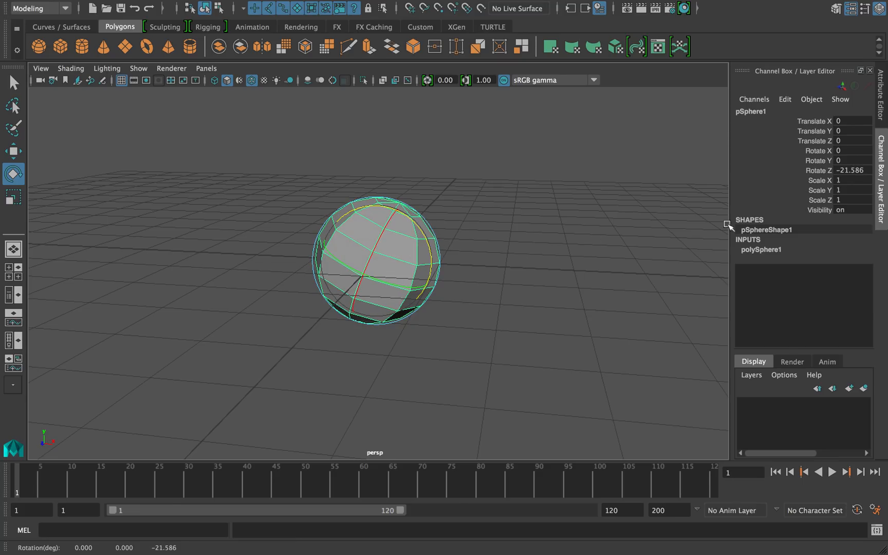
double_click(849, 171)
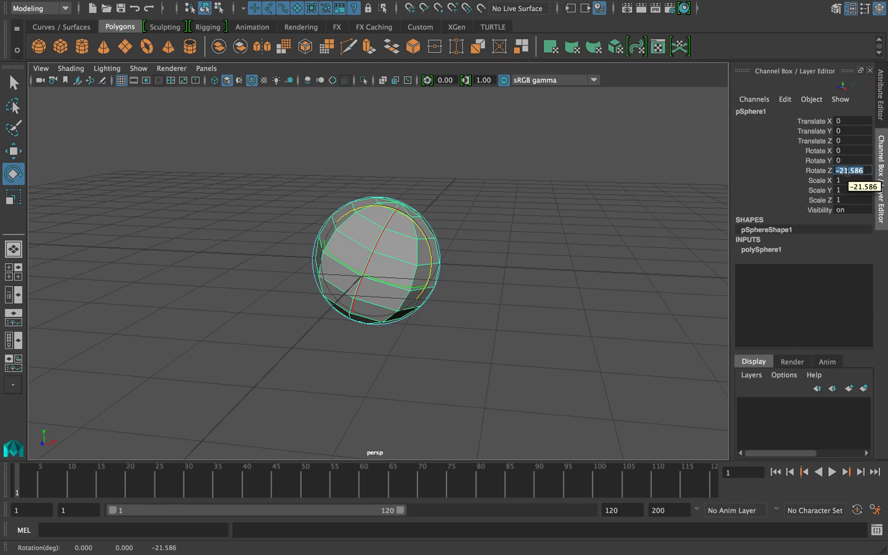
text(-90)
key(Return)
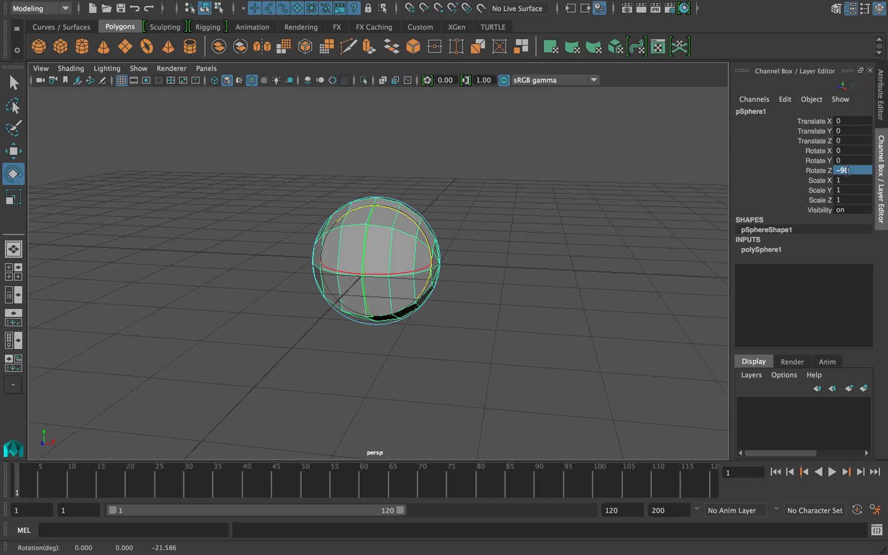
click(514, 237)
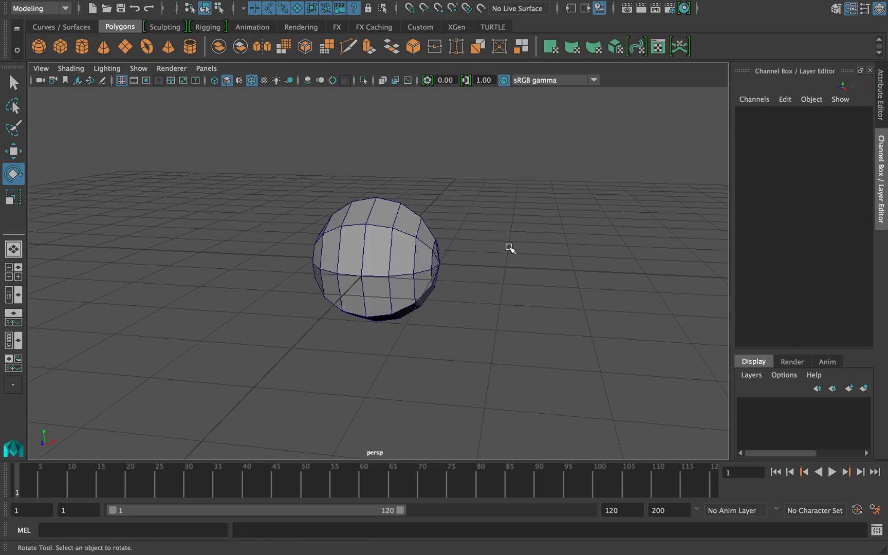
mouse_move(406, 249)
alt+mouse_down()
mouse_move(426, 248)
mouse_move(412, 252)
mouse_move(414, 243)
alt+mouse_up()
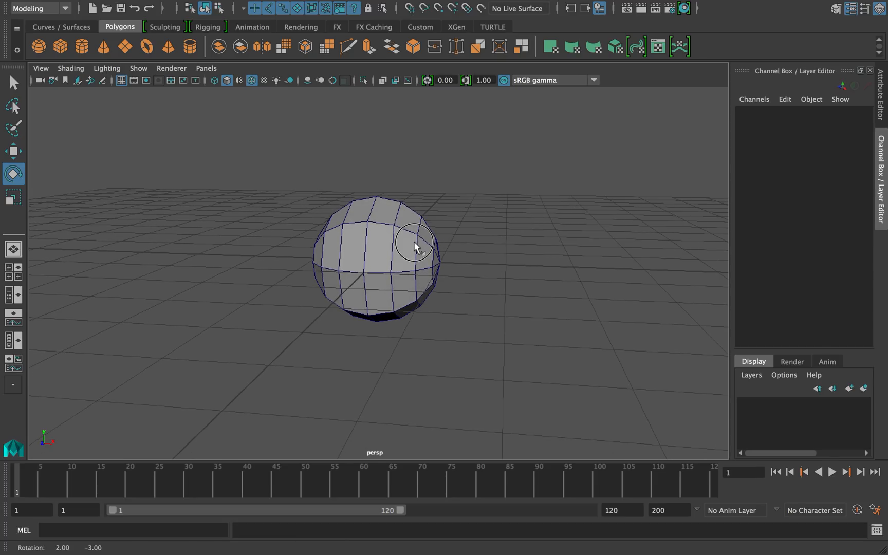
click(411, 228)
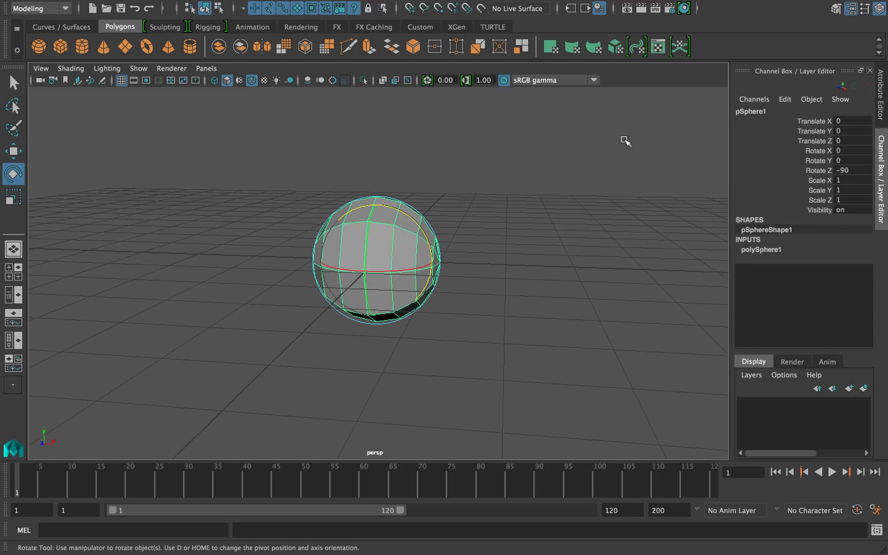
double_click(766, 112)
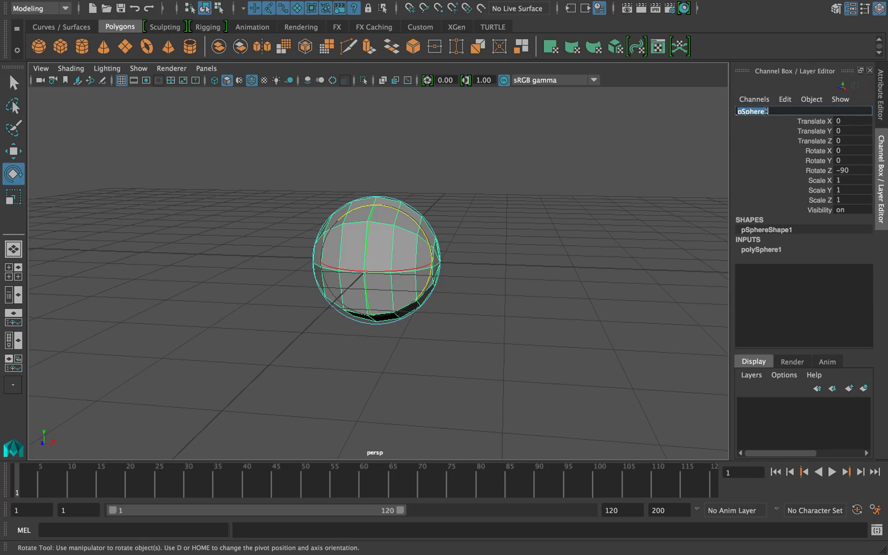
click(632, 163)
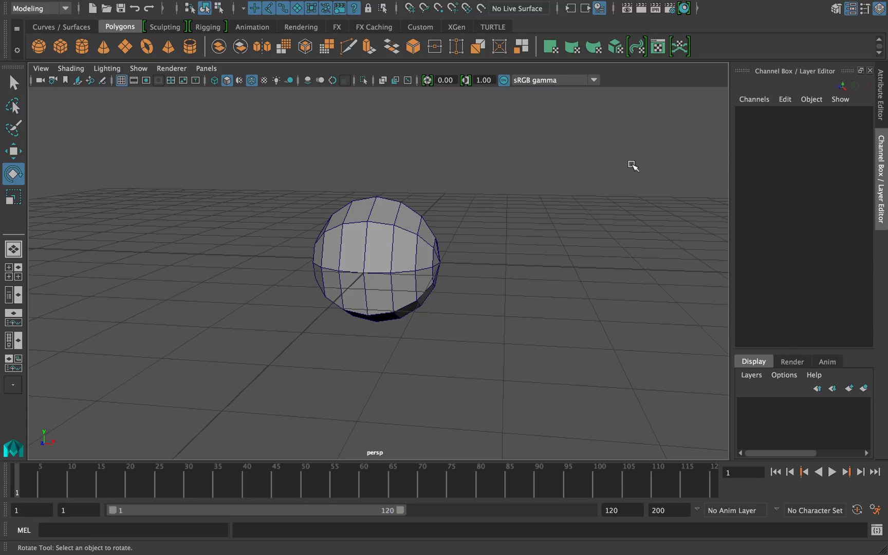
Switch to PowerPoint to review the Head Modeling Workflow slide, and return to Maya
key(ctrl+Right)
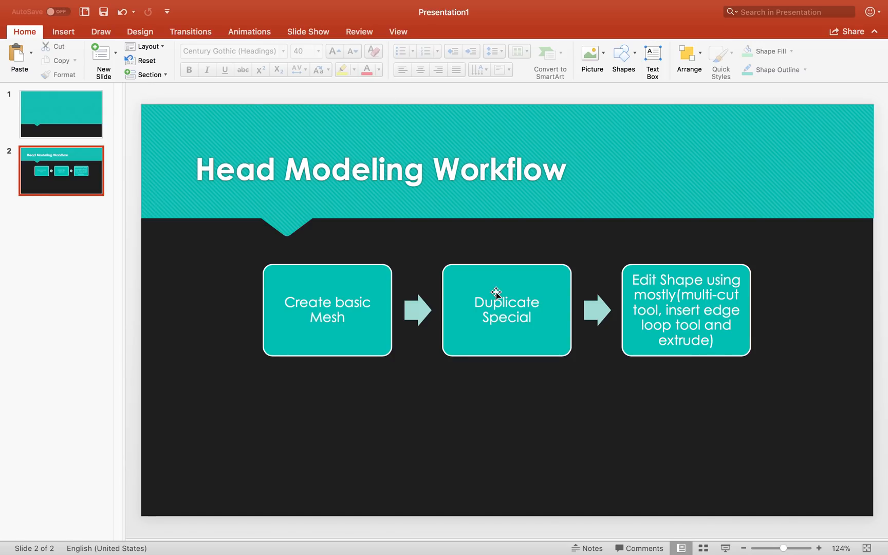
key(ctrl+Left)
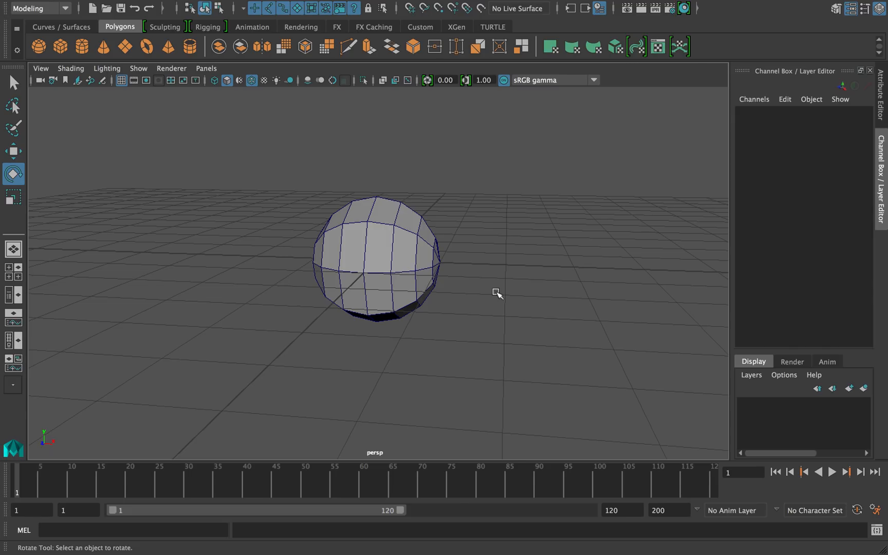
Select the sphere and freeze its transformations
mouse_move(404, 265)
alt+mouse_down()
mouse_move(430, 264)
mouse_move(412, 263)
alt+mouse_up()
click(409, 236)
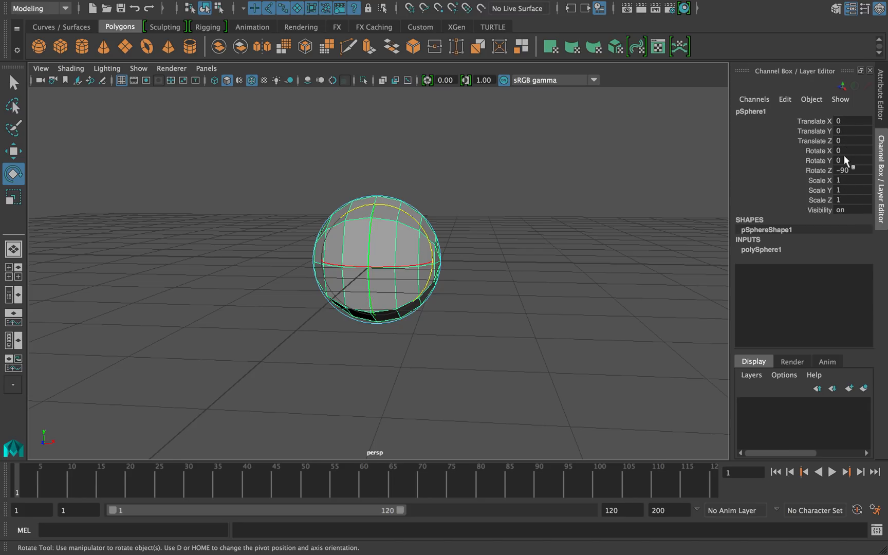
mouse_move(312, 4)
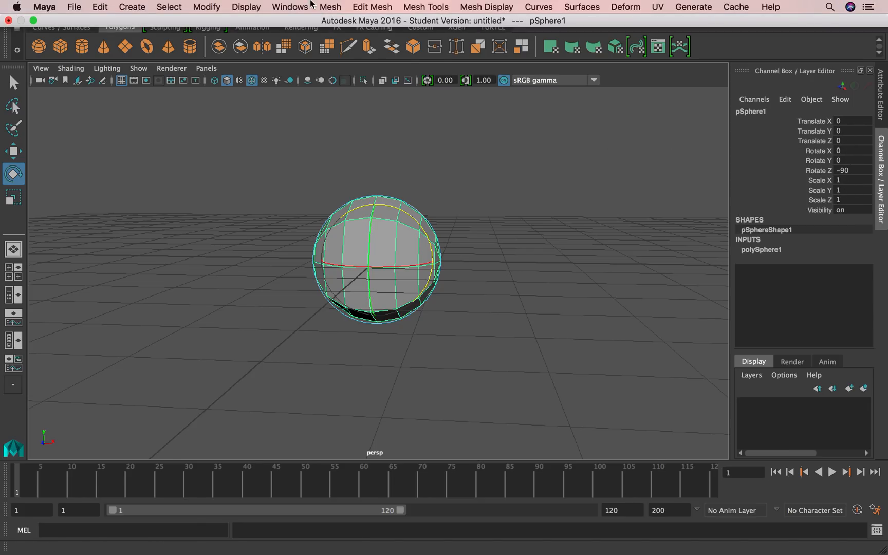
click(214, 7)
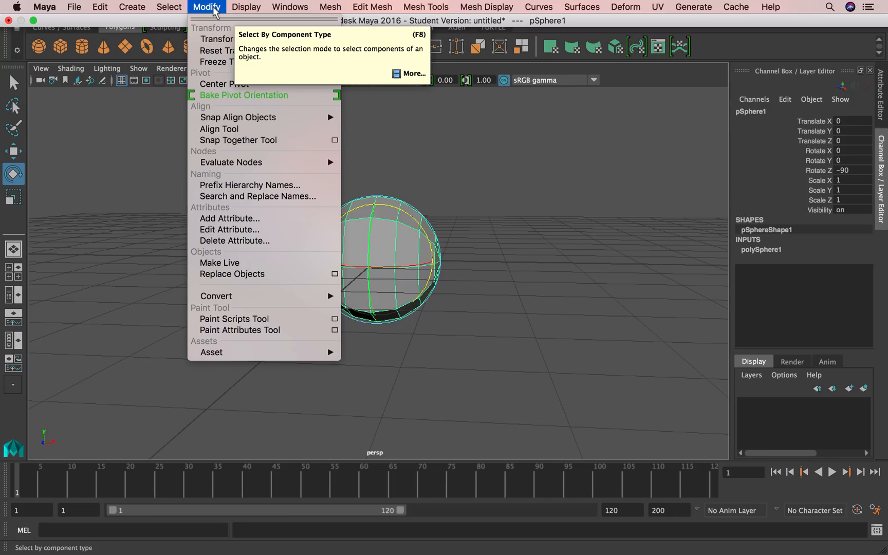
click(210, 63)
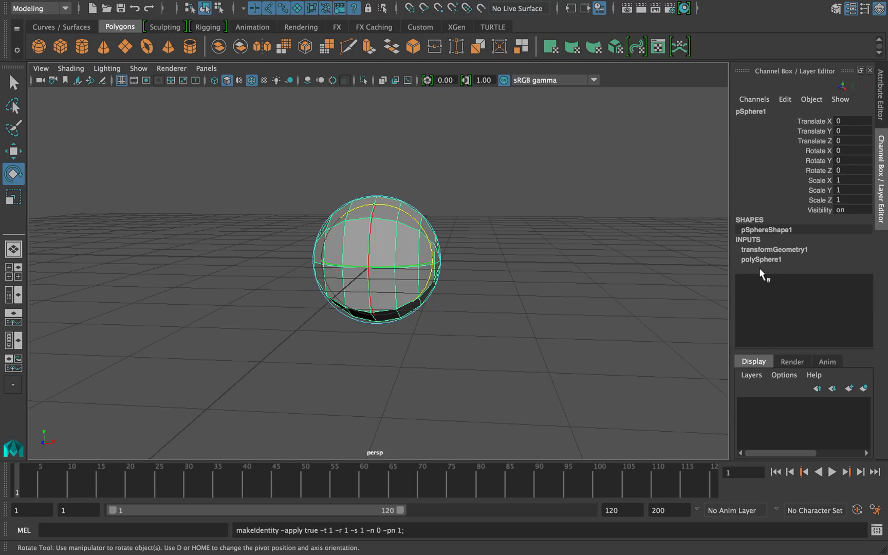
Delete the sphere's construction history and deselect the sphere
click(99, 6)
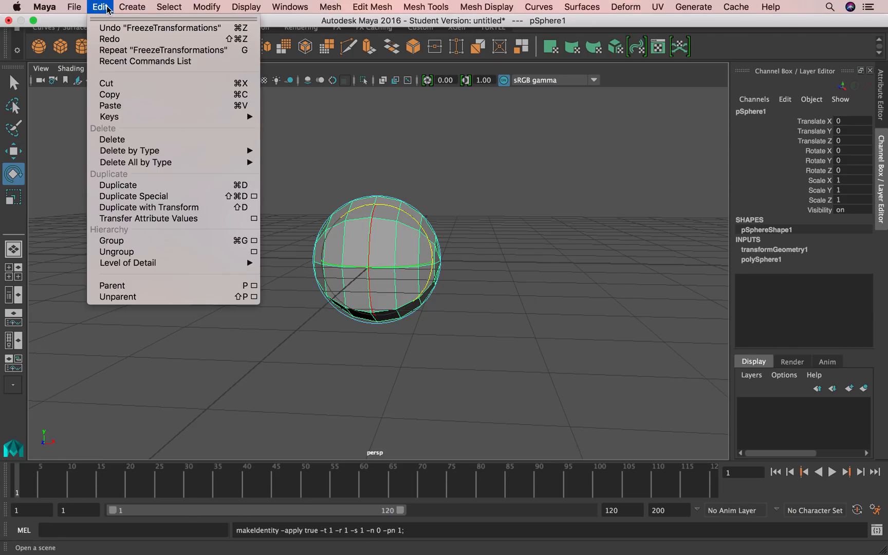
mouse_move(203, 154)
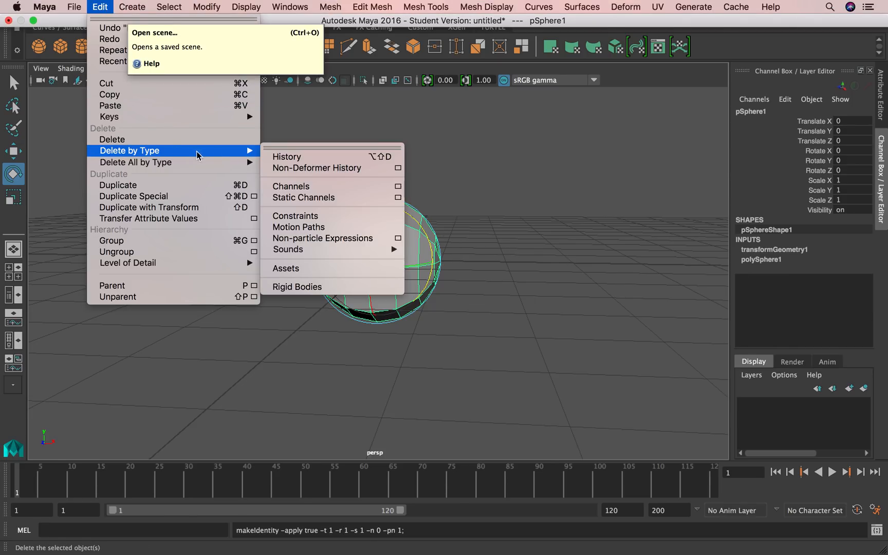
click(288, 160)
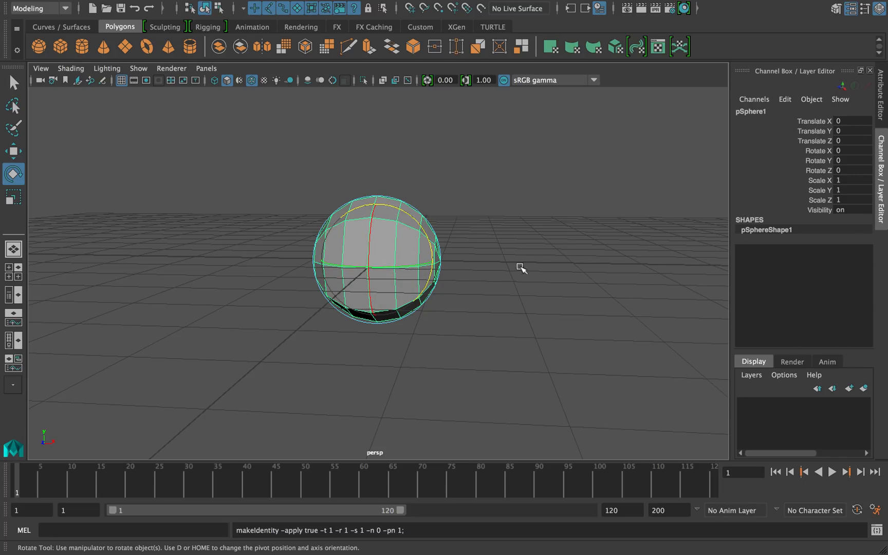
click(523, 261)
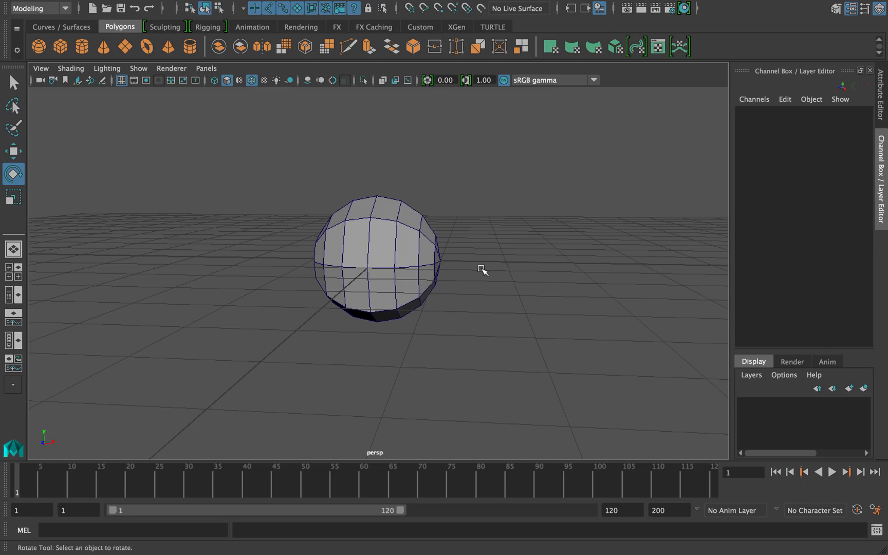
Show the sphere close up in a full-size front view with wireframe display
key(space)
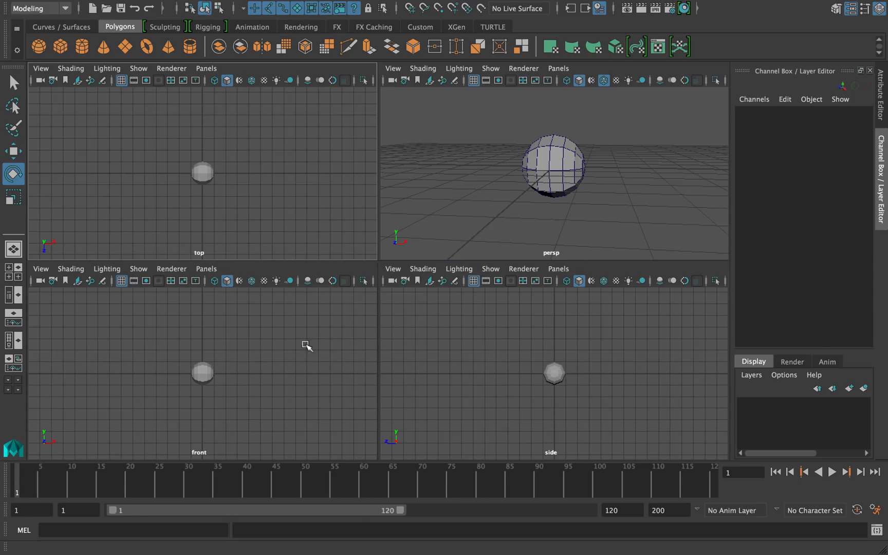
key(space)
scroll(333, 303, up, 6)
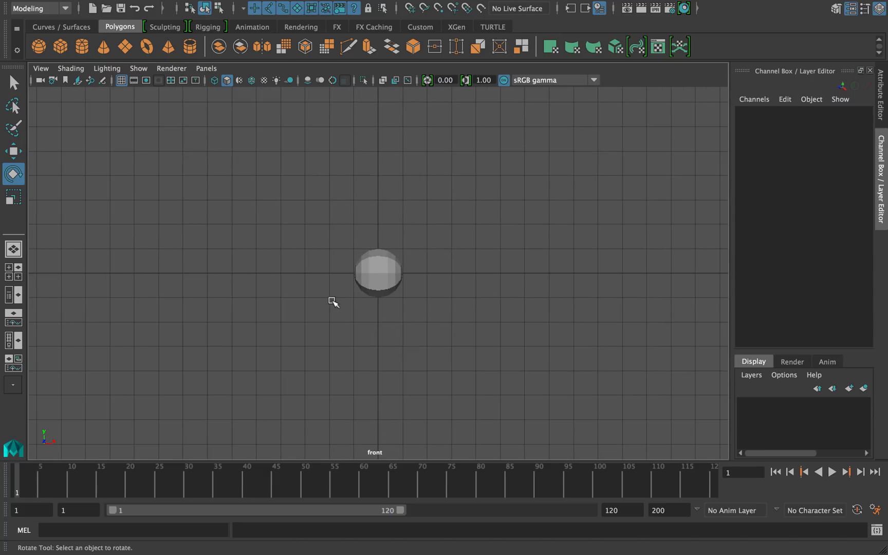
scroll(333, 302, up, 4)
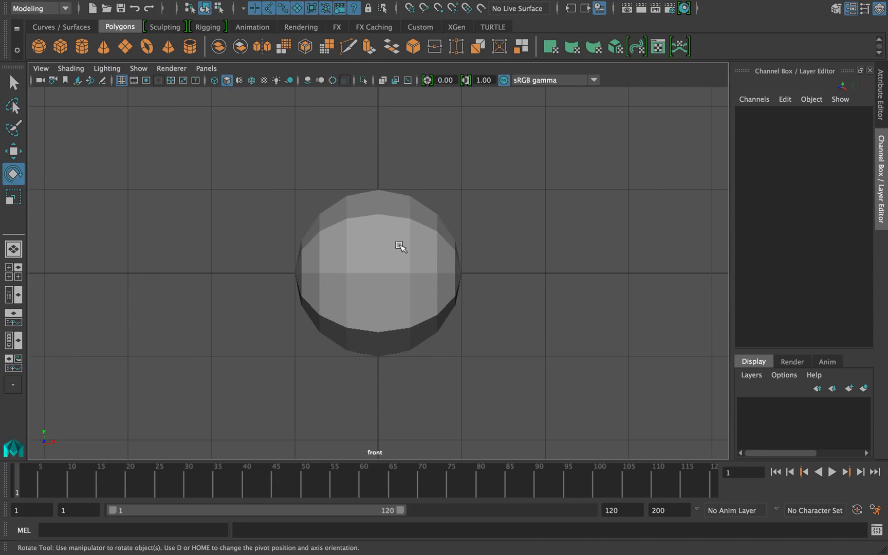
click(401, 246)
key(4)
Select all faces on the sphere's negative X half, delete them, and return to the full-size perspective view
click(414, 202)
right_drag(414, 201, 413, 232)
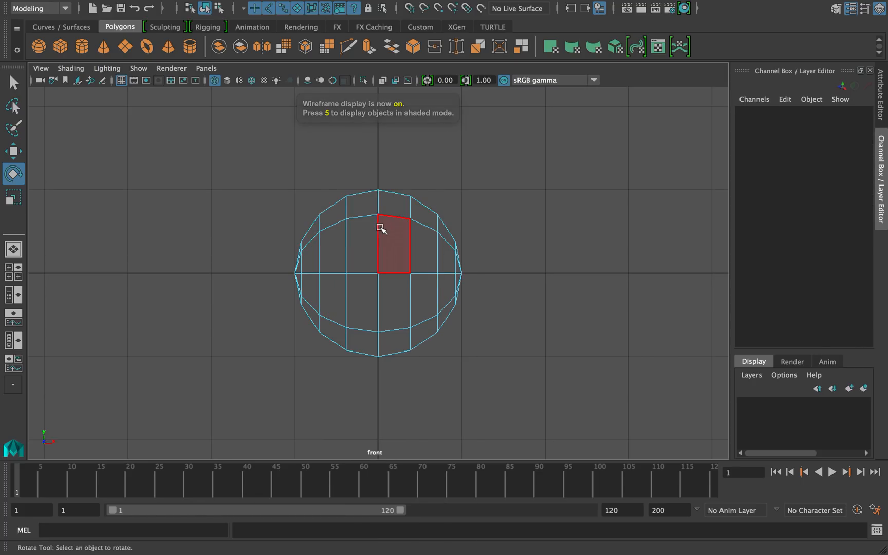
drag(267, 164, 368, 394)
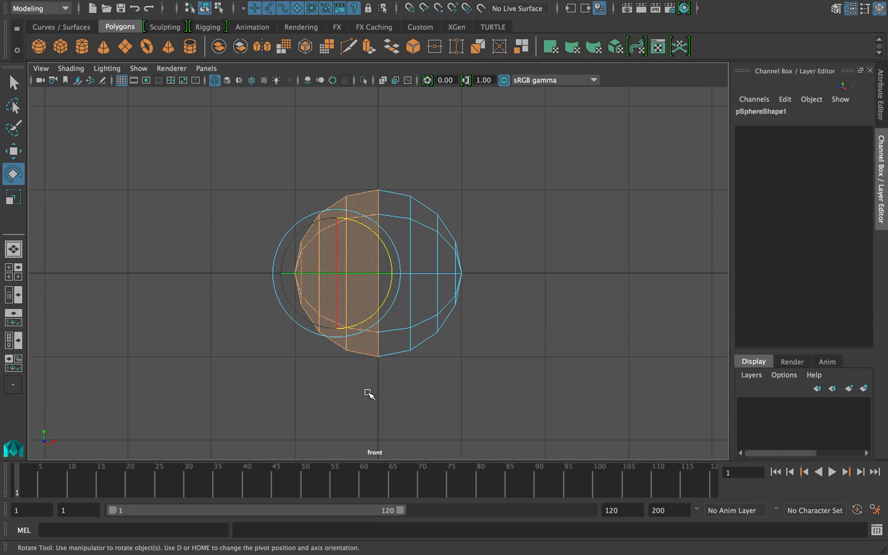
key(Delete)
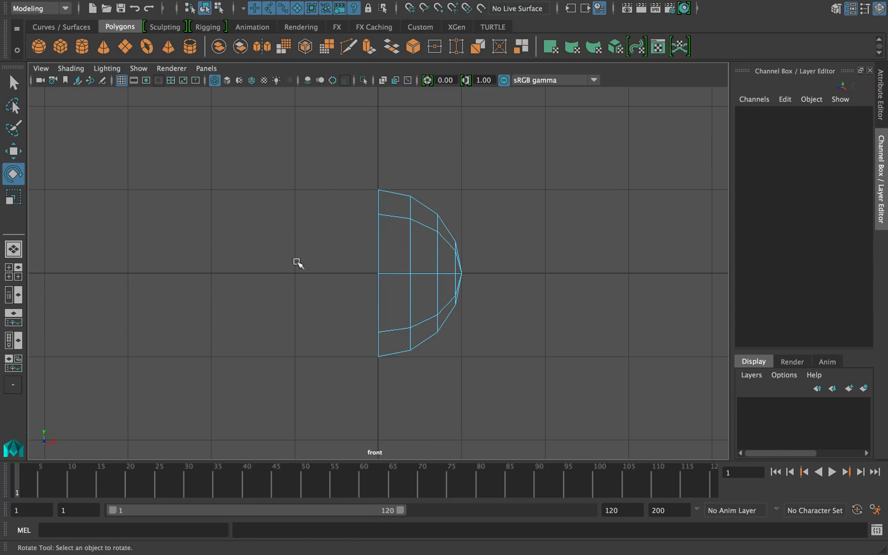
key(space)
key(space)
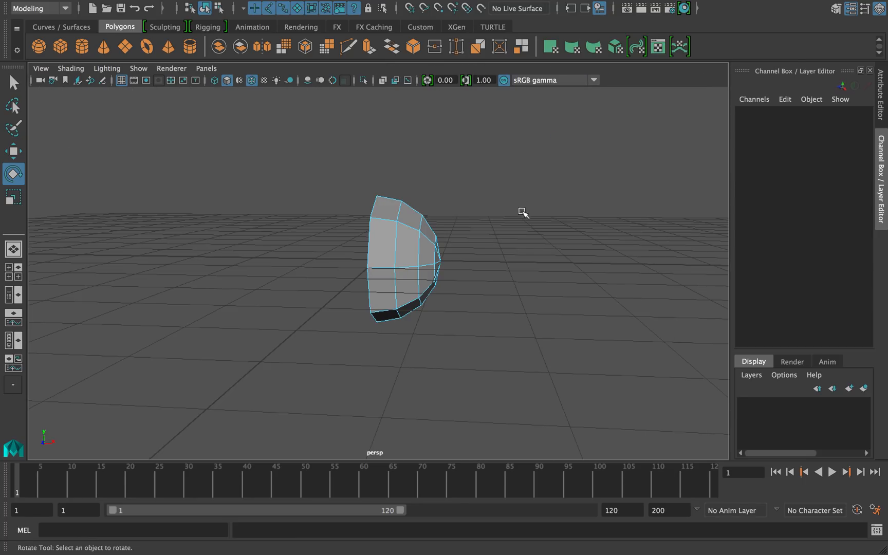
Leave component editing for object mode and select the whole half sphere with the Move tool
right_drag(411, 199, 461, 180)
alt+drag(446, 220, 341, 204)
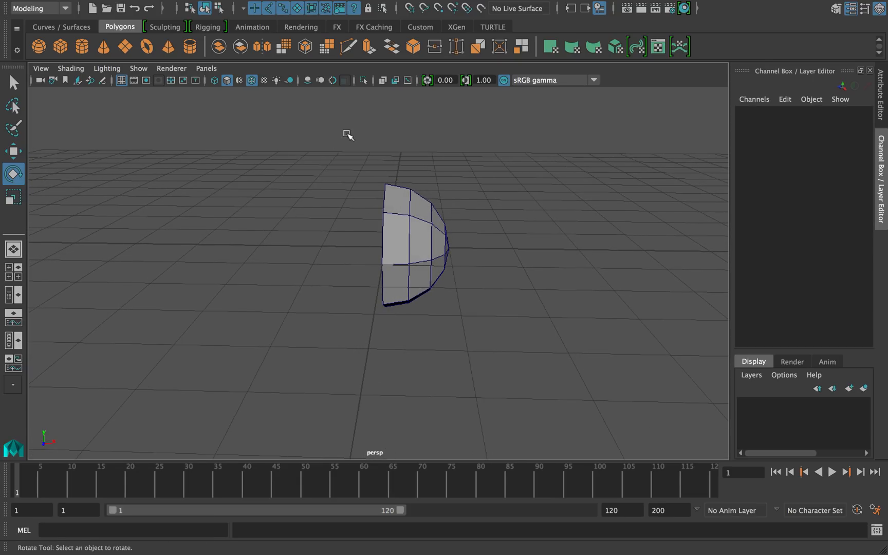
alt+drag(369, 310, 411, 301)
click(428, 233)
key(w)
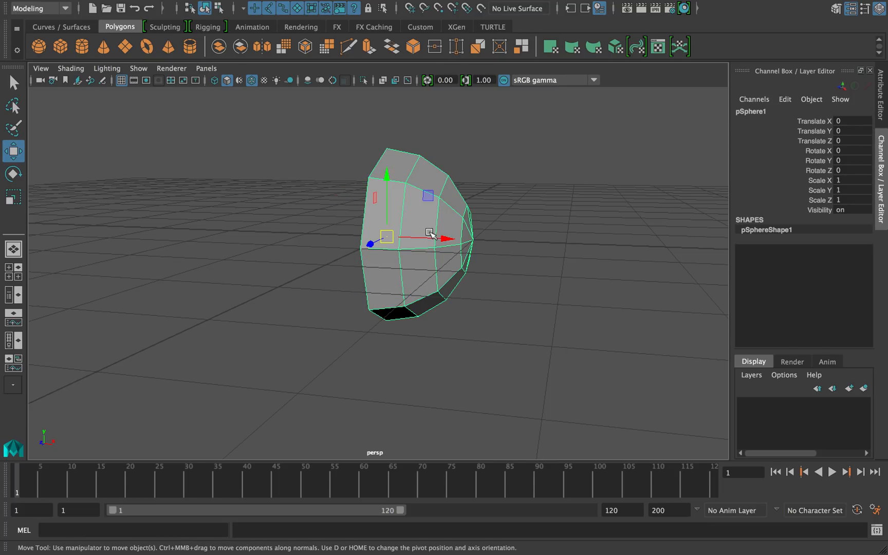
alt+drag(436, 237, 457, 253)
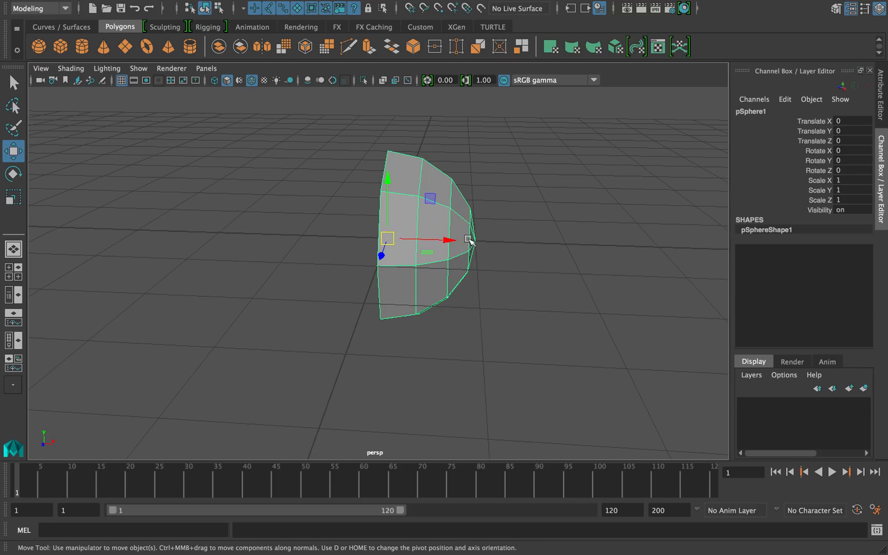
alt+drag(499, 249, 498, 244)
click(493, 193)
click(451, 204)
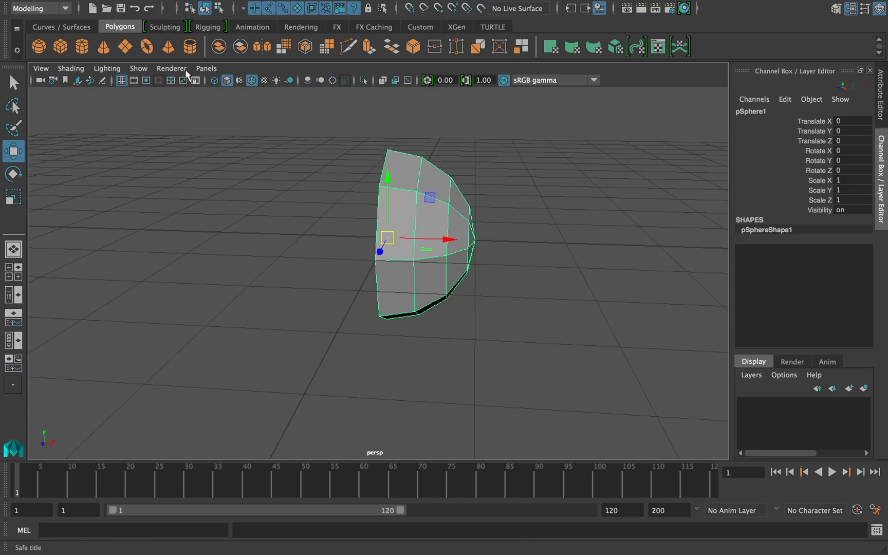
Mirror the half sphere with Duplicate Special as one instance grouped under Parent, with scale -1, 1, 1 and zero translation and rotation
click(100, 7)
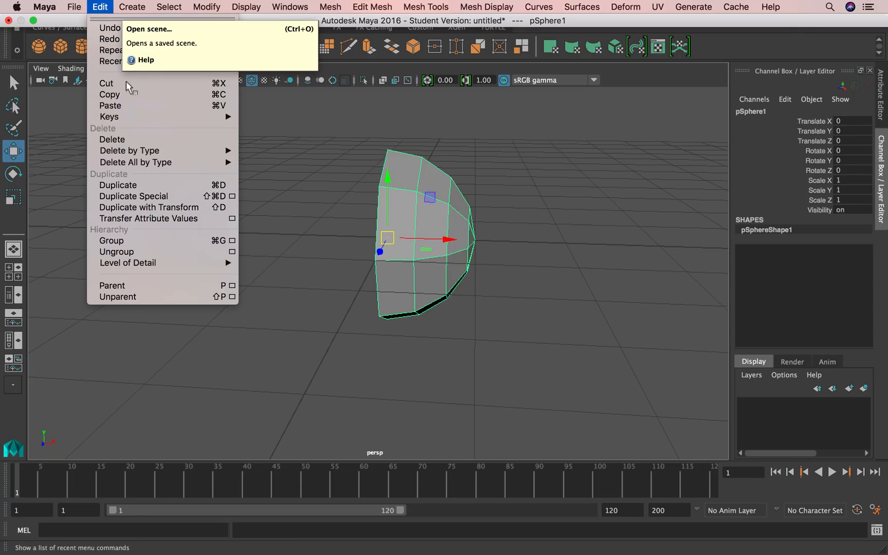
click(232, 197)
drag(602, 93, 281, 124)
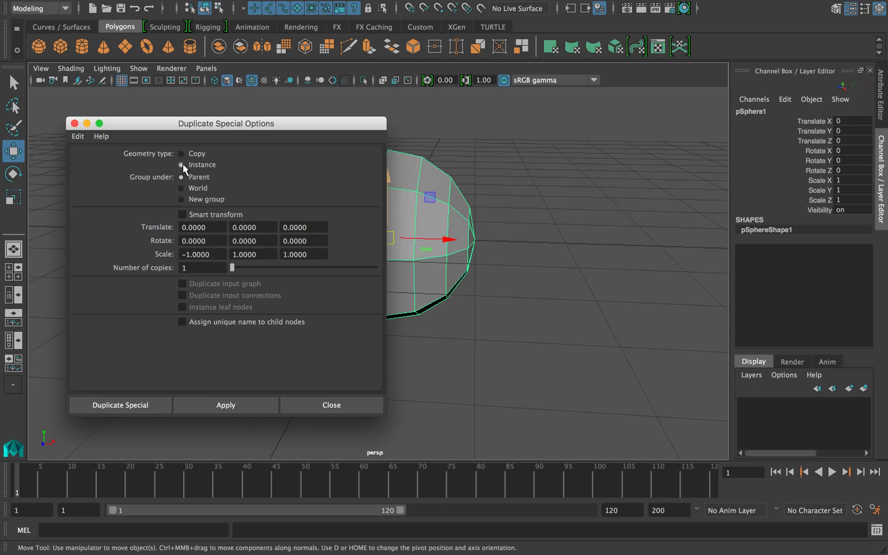
drag(291, 119, 715, 124)
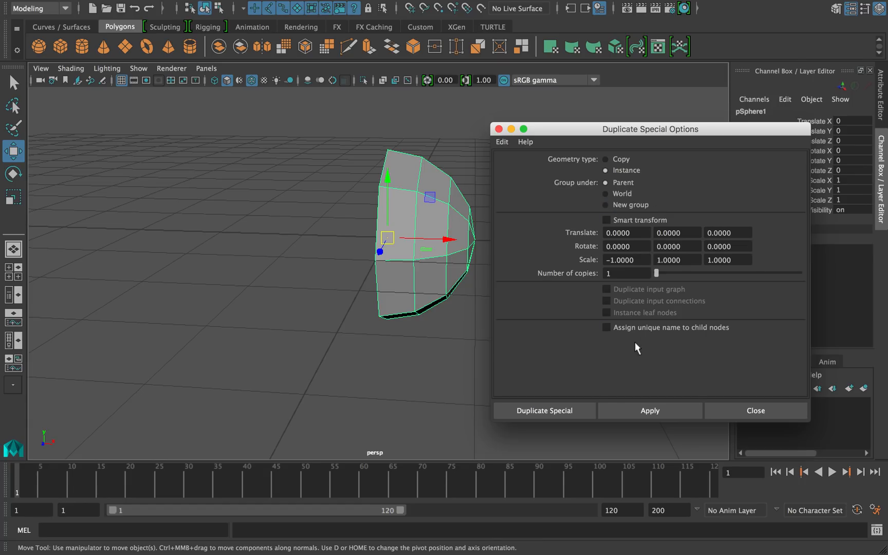
click(565, 411)
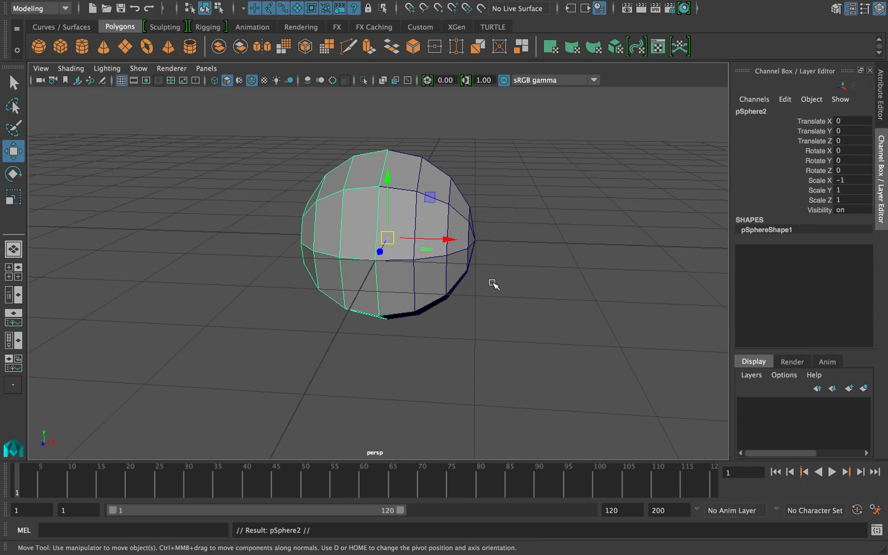
alt+drag(507, 256, 487, 256)
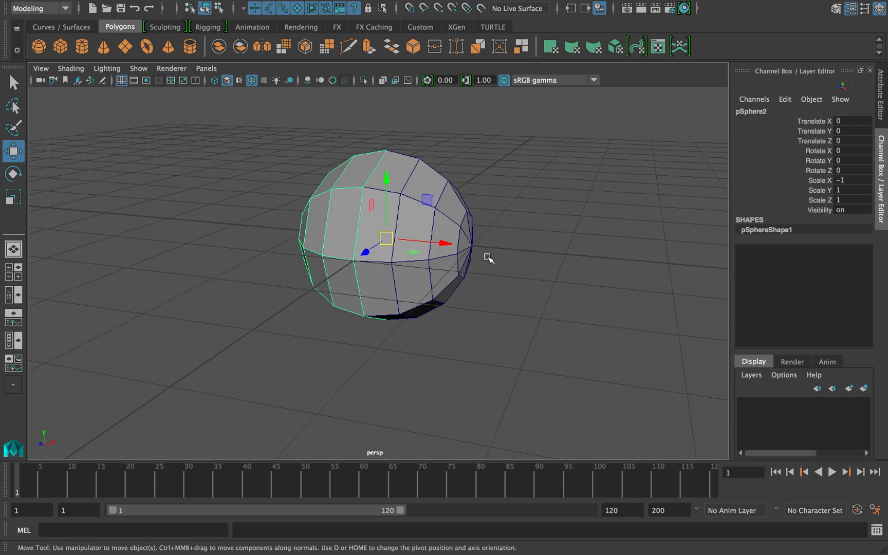
Switch to the PowerPoint presentation to review the Head Modeling Workflow slide, and return to the Maya scene
key(ctrl+Right)
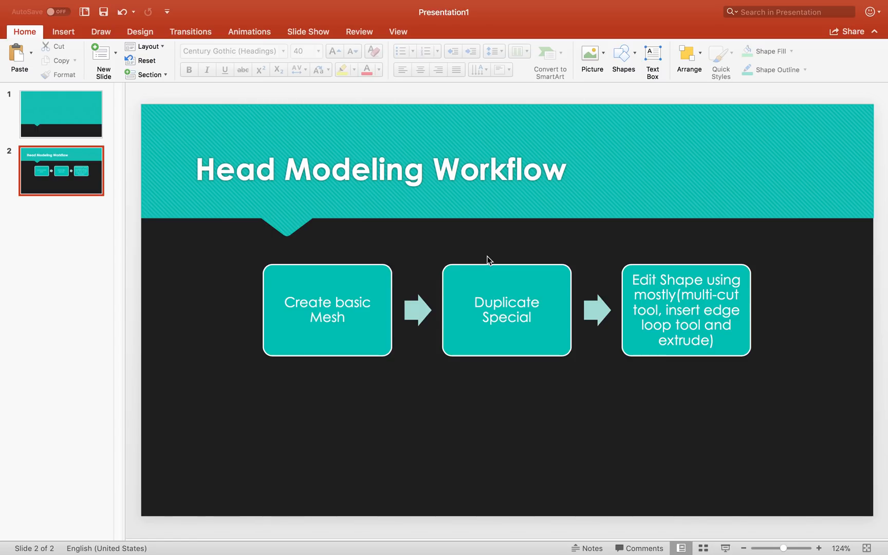
key(ctrl+Left)
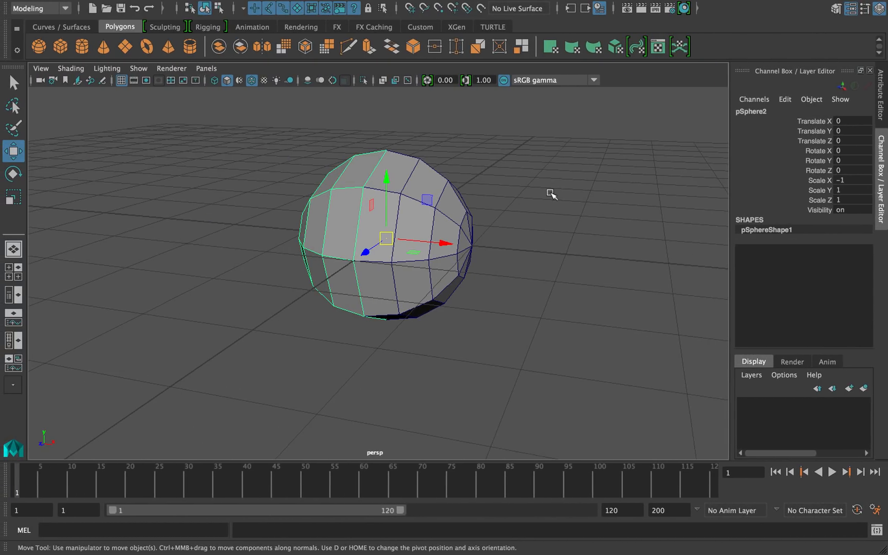
mouse_move(593, 5)
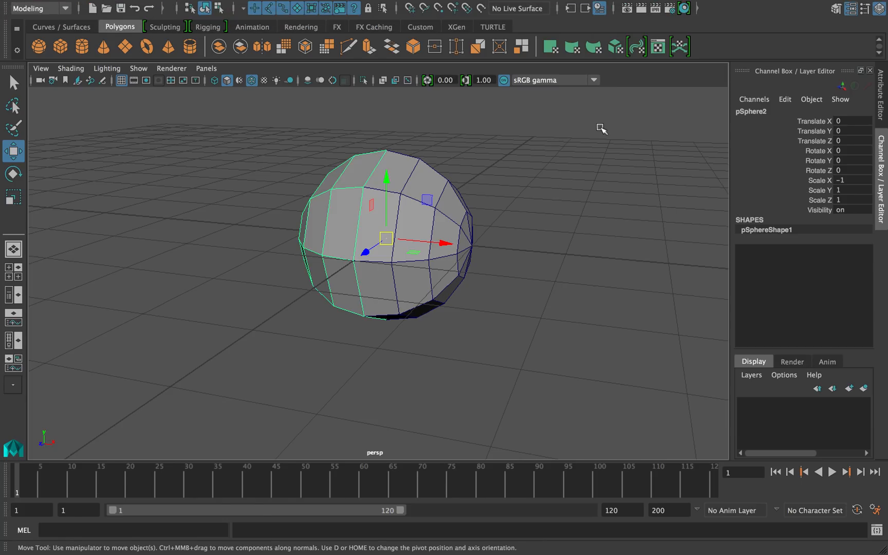